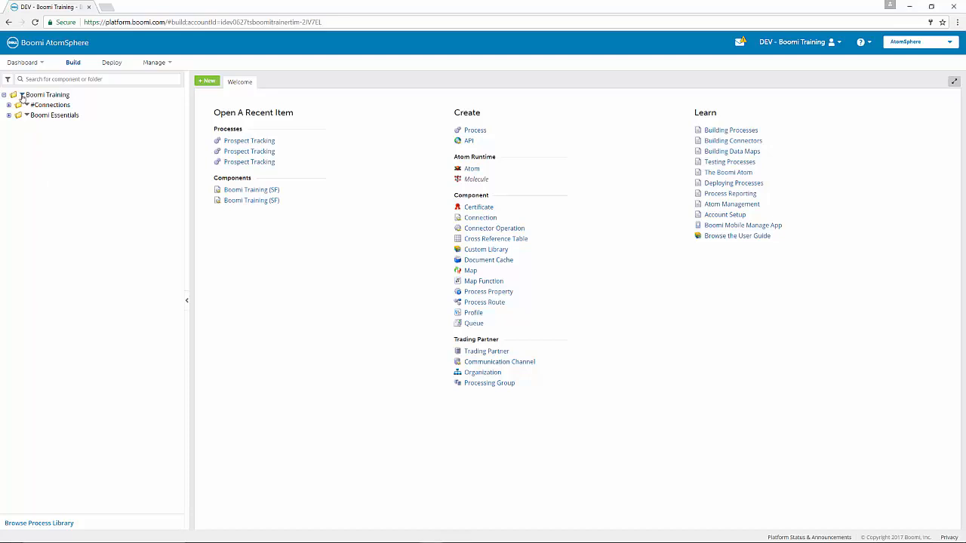
Create a folder named Developer 1 inside the Boomi Training folder
right_click(23, 98)
click(33, 118)
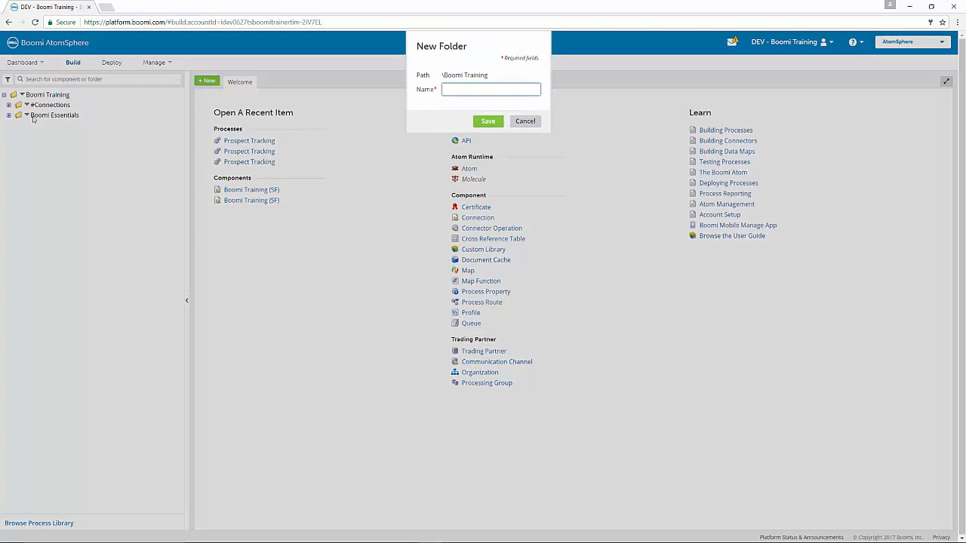
text(Devloper 1)
key(Left)
key(Left)
key(Left)
key(Left)
key(Left)
key(Left)
key(Left)
text(e)
click(487, 123)
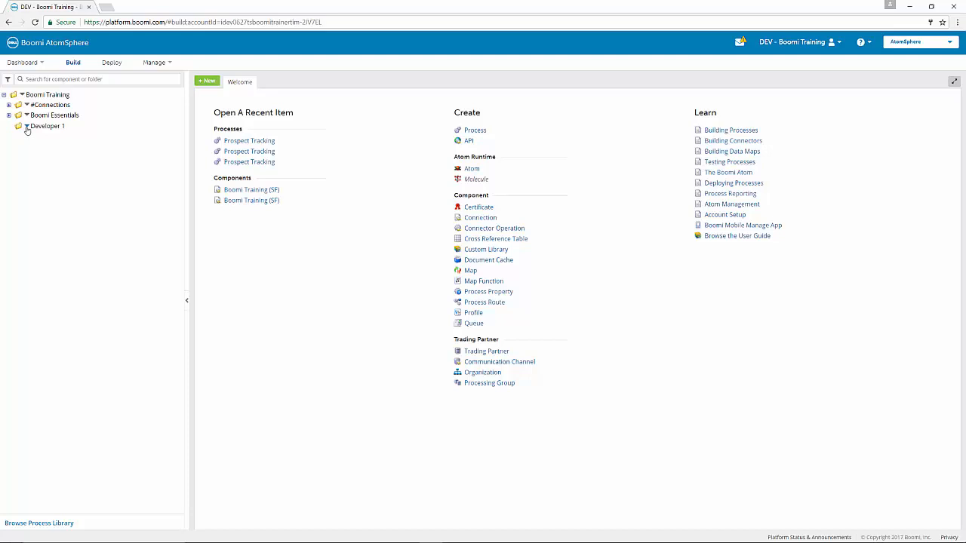
Create a subfolder named Prospect Tracking in the Developer 1 folder and expand Developer 1 in the component tree
right_click(27, 130)
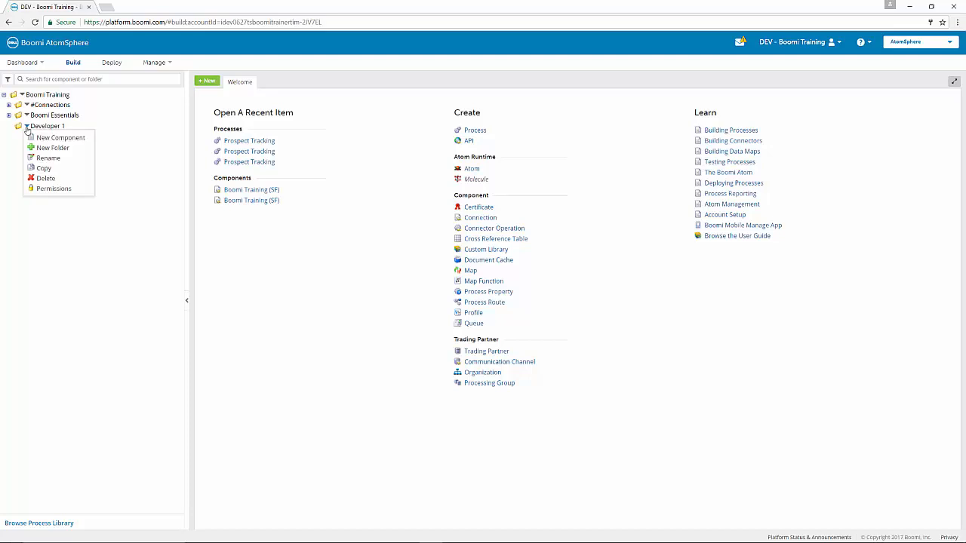
click(34, 147)
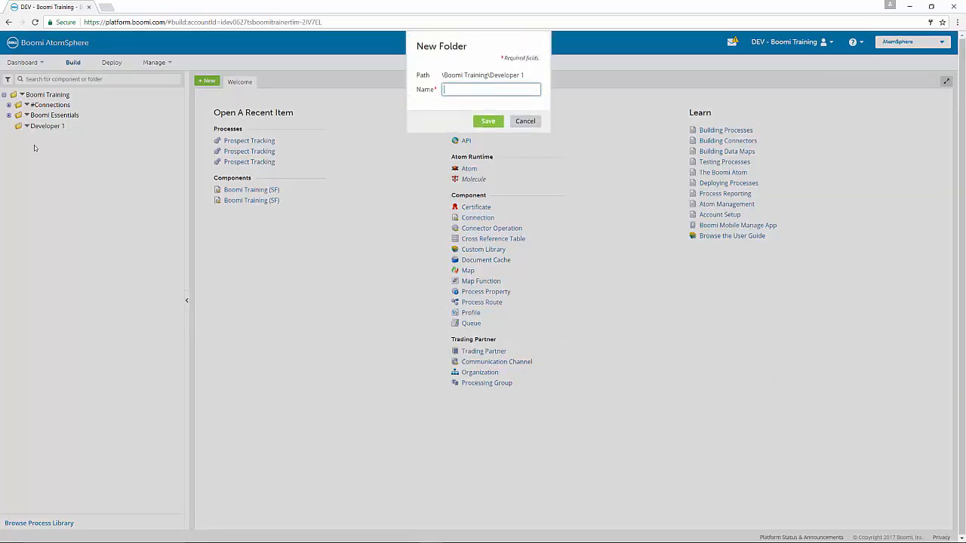
text(Prospect Tracking)
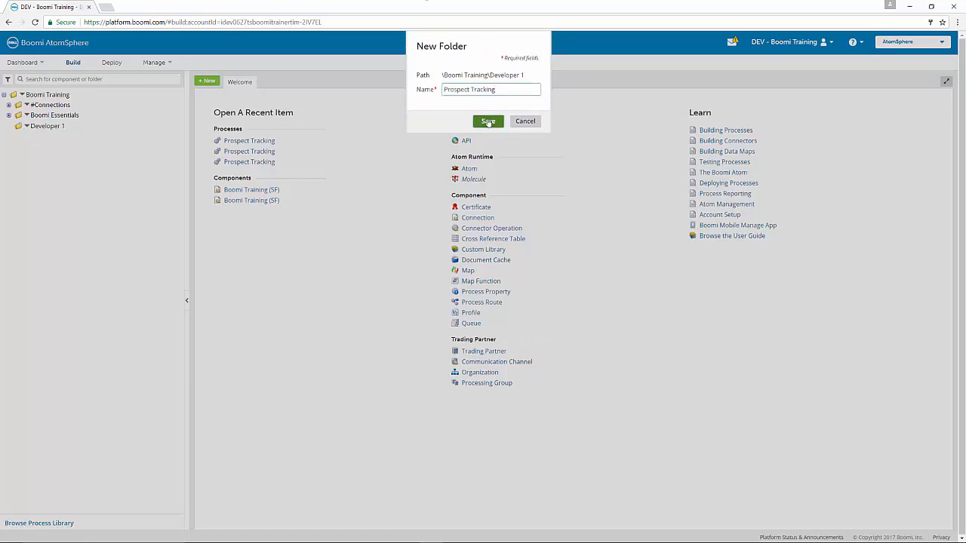
click(488, 122)
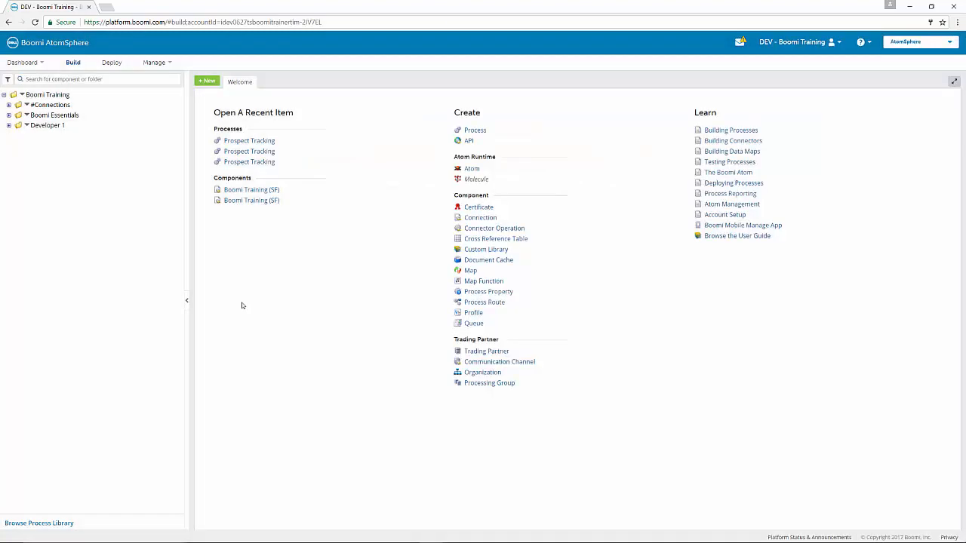
click(9, 126)
Search the Boomi Process Library for Dev1 and start installing the Prospect Tracking process described as SaaS Training - Dev1
click(59, 528)
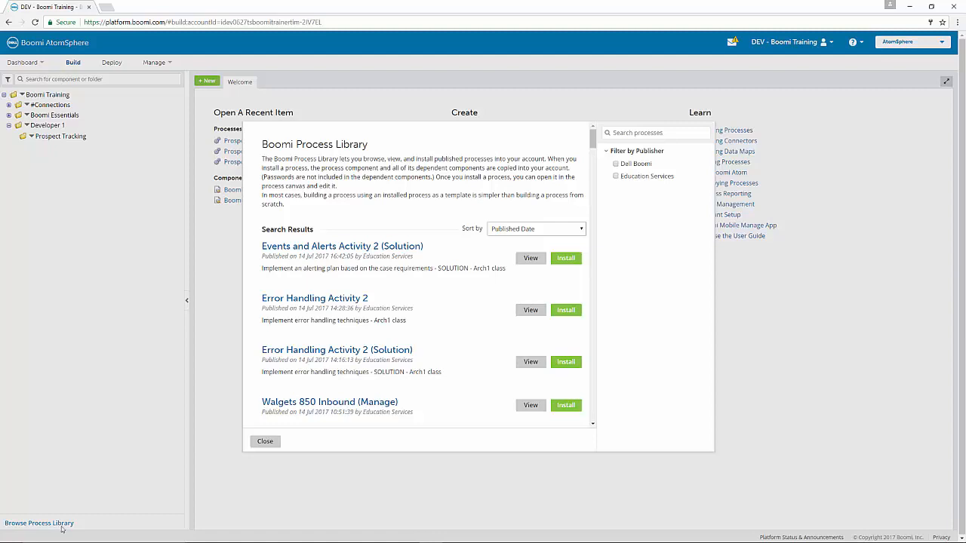
click(651, 134)
text(Dev1)
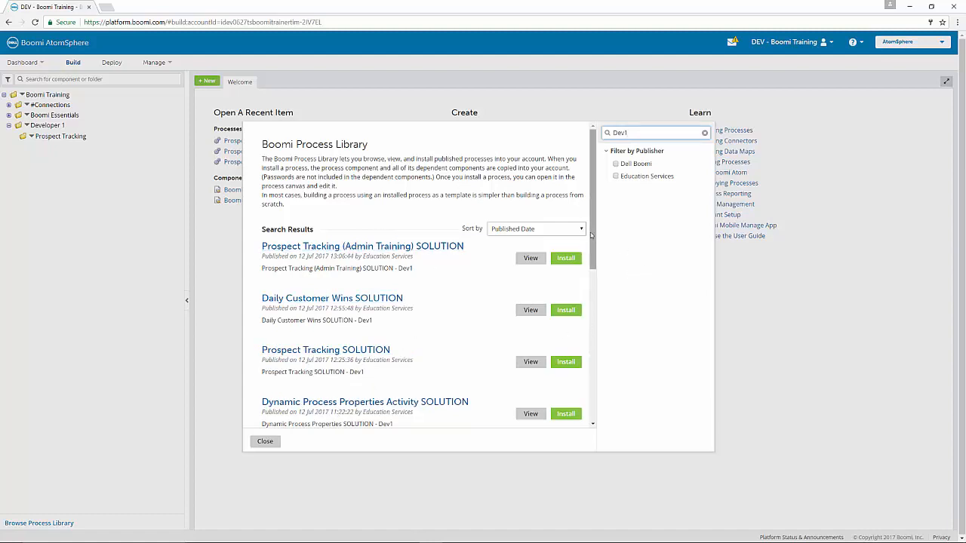
drag(593, 236, 573, 407)
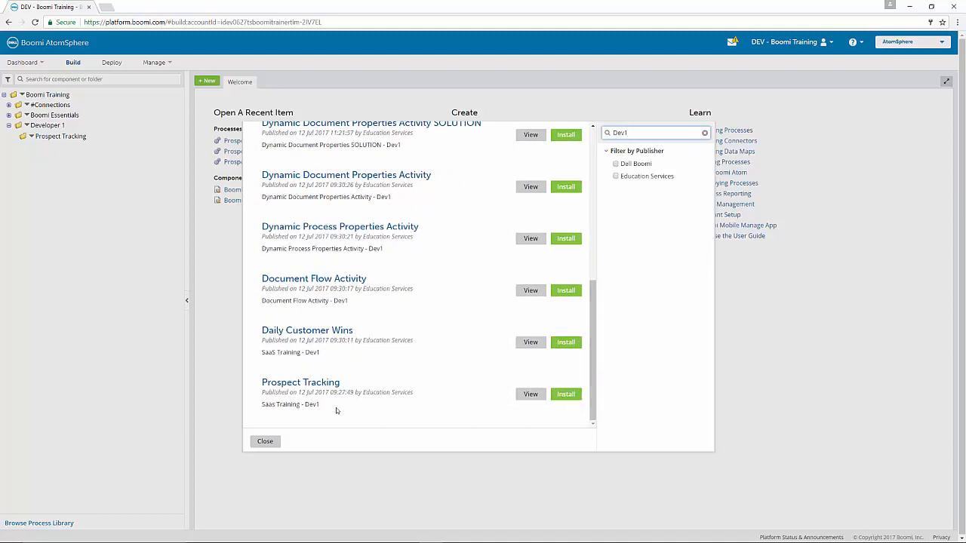
drag(596, 356, 593, 399)
click(566, 396)
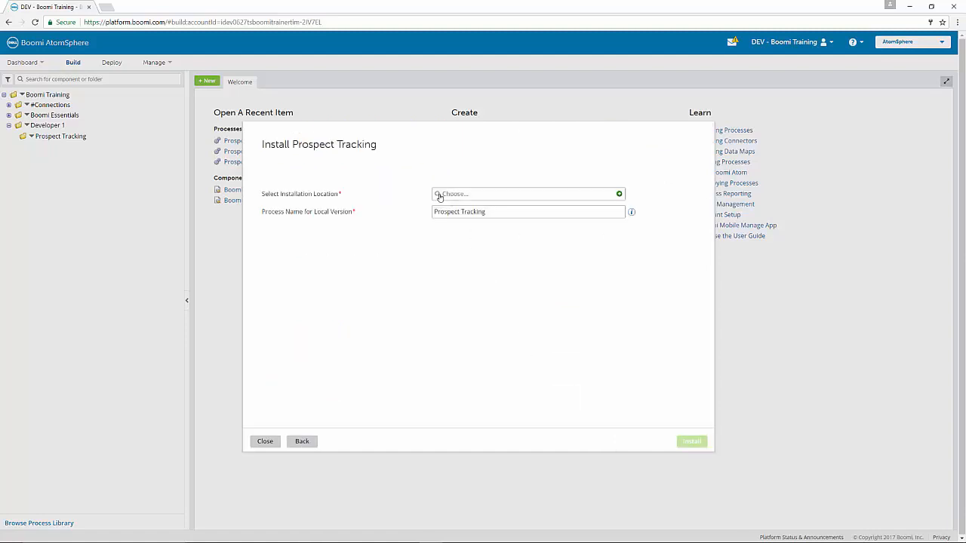
Install the process into \Boomi Training\Developer 1\Prospect Tracking and open the installed process
click(438, 196)
click(443, 255)
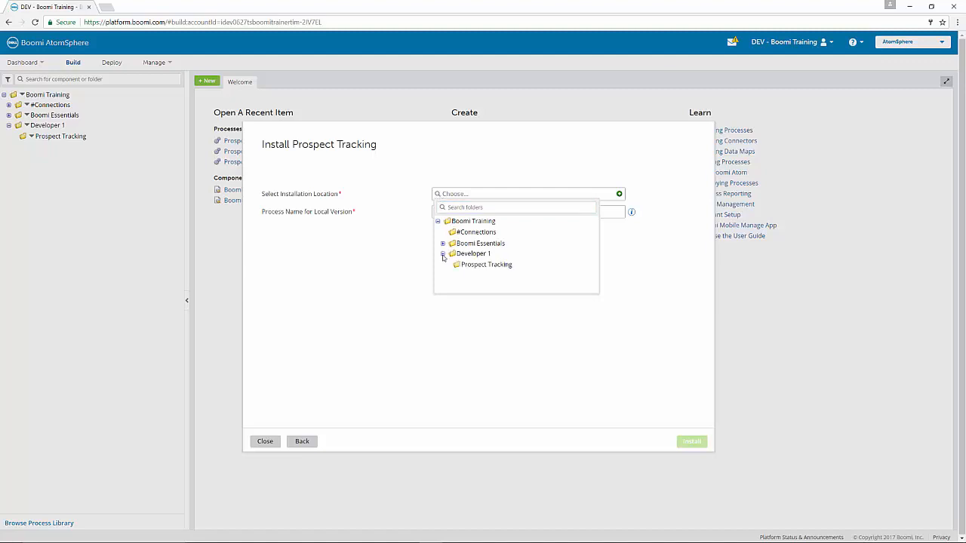
click(469, 266)
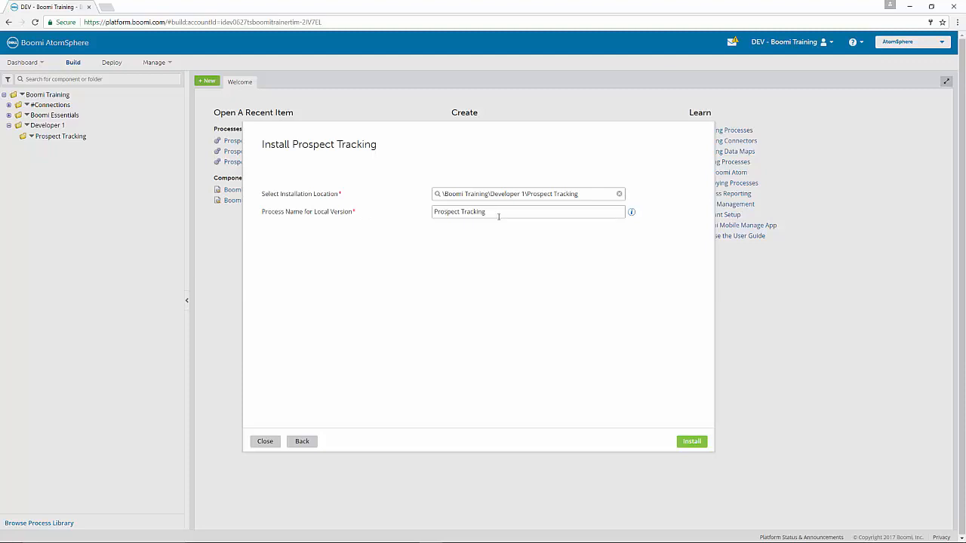
click(692, 443)
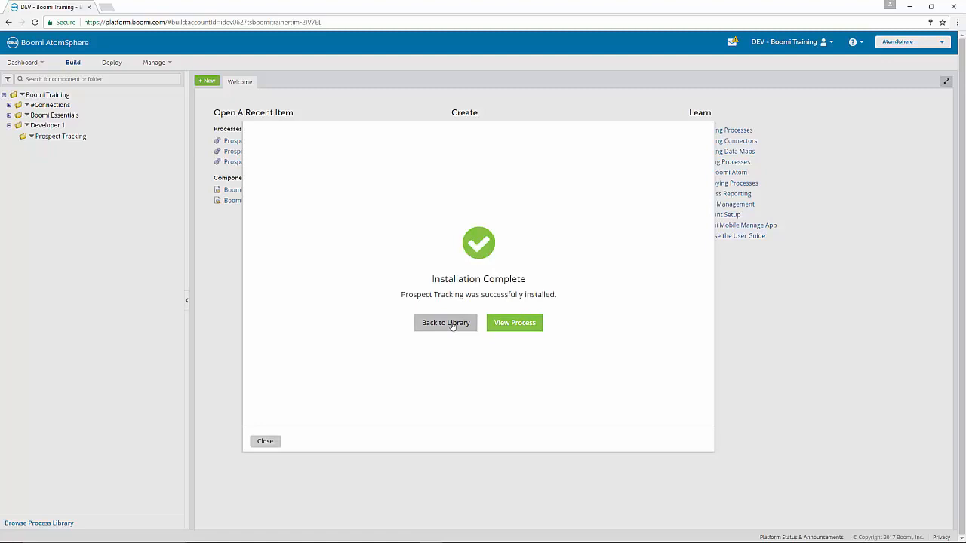
click(519, 330)
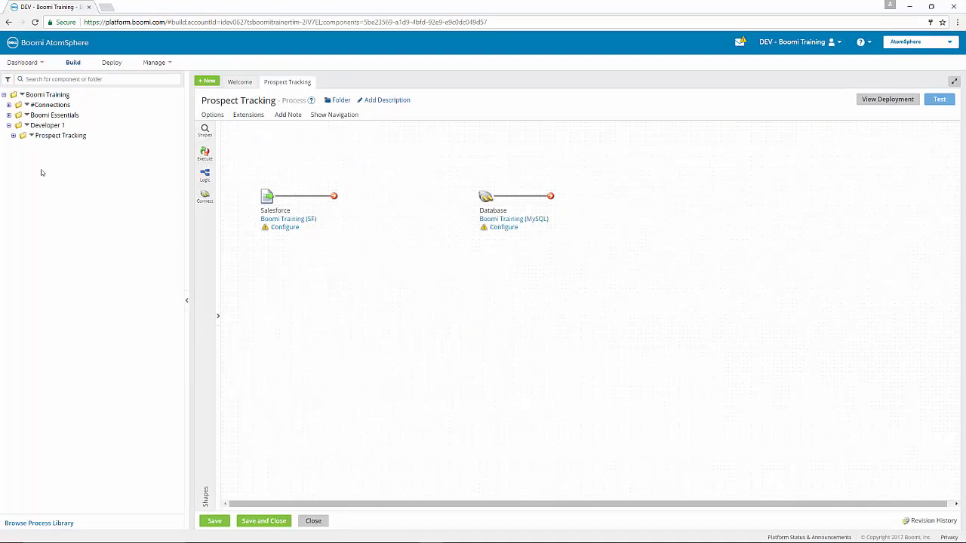
Expand the Prospect Tracking folder and its Connectors and Processes groups to examine the installed components
click(13, 136)
click(18, 146)
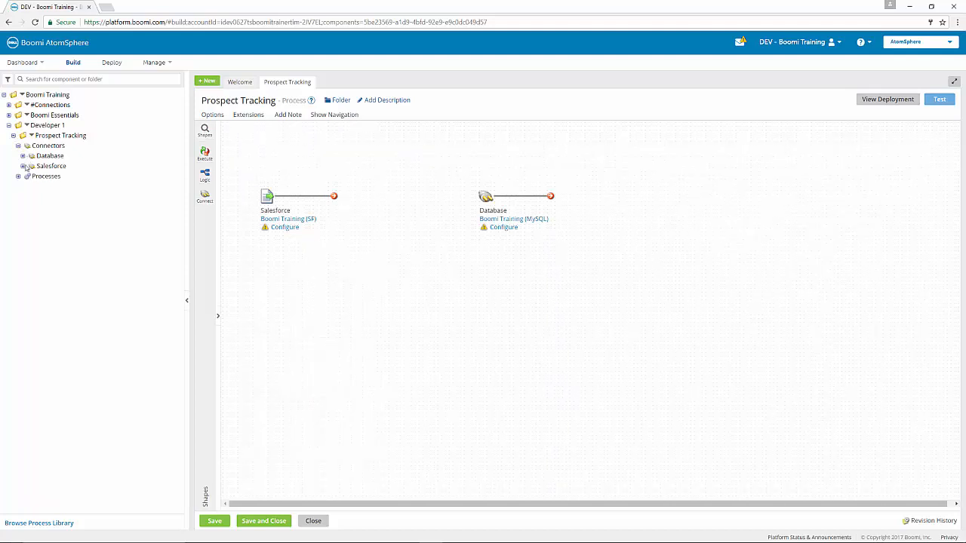
click(18, 177)
Review the Salesforce start shape's configuration and its Boomi Training (SF) connection settings, closing the connection without saving
mouse_move(317, 216)
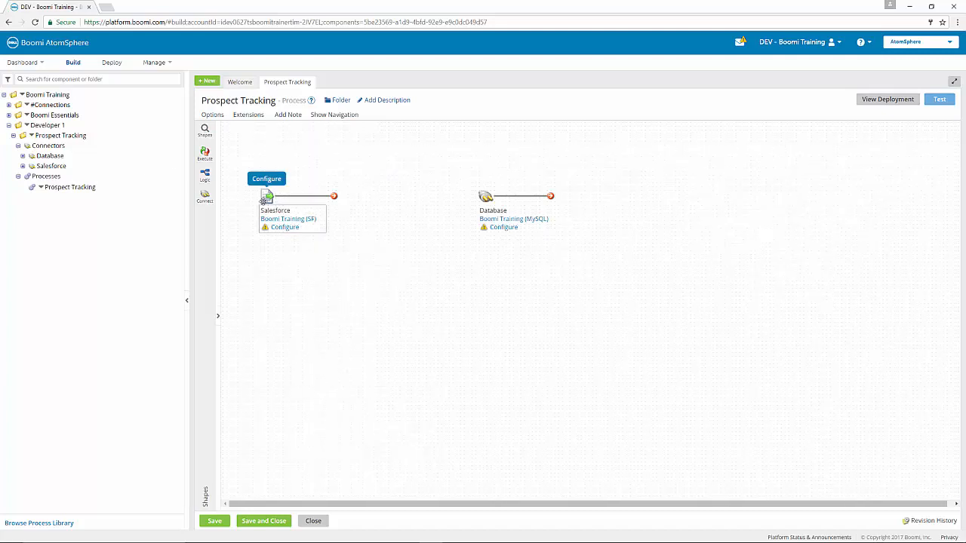
double_click(268, 196)
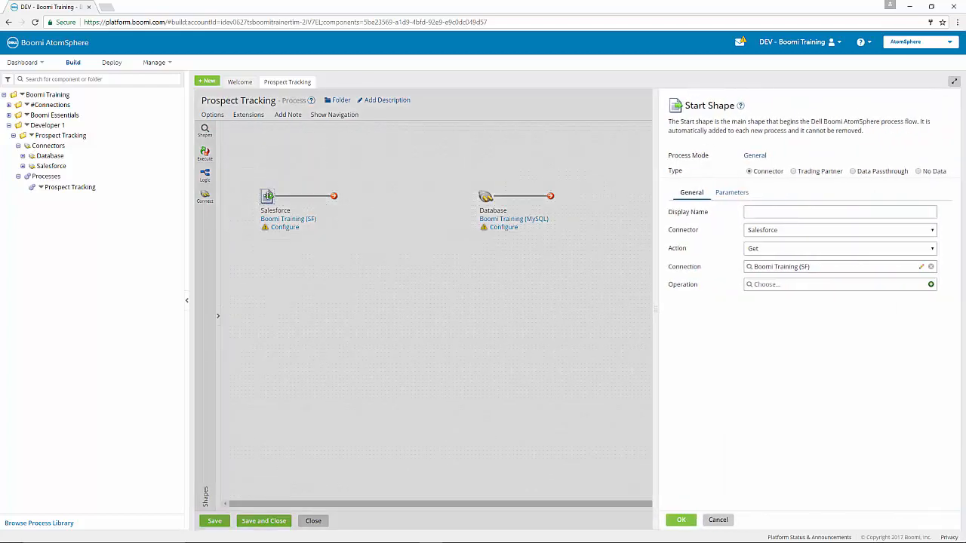
click(718, 519)
mouse_move(293, 224)
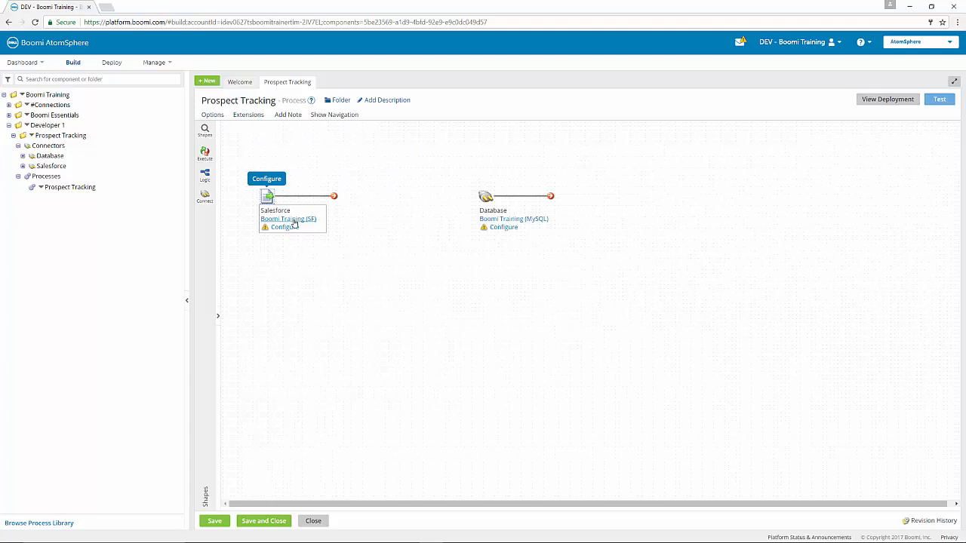
double_click(269, 196)
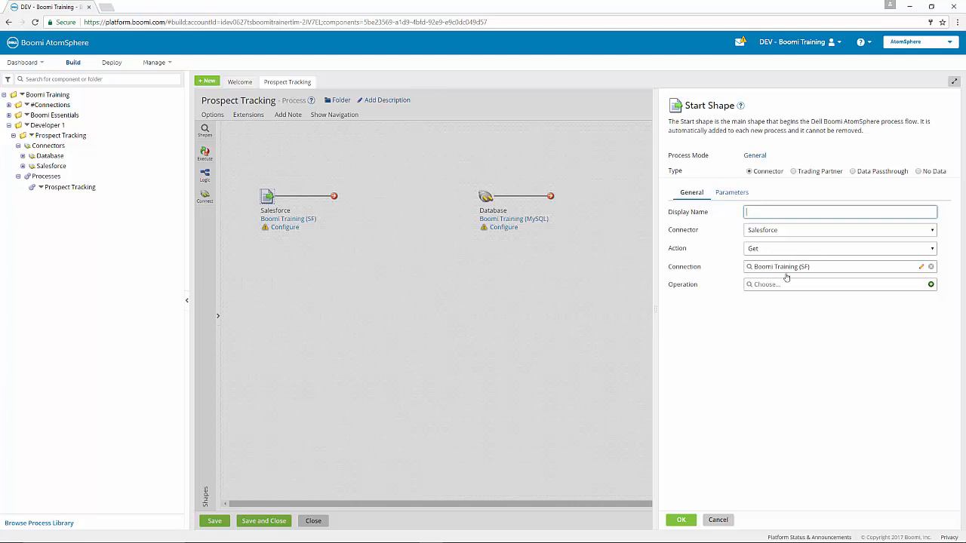
click(920, 268)
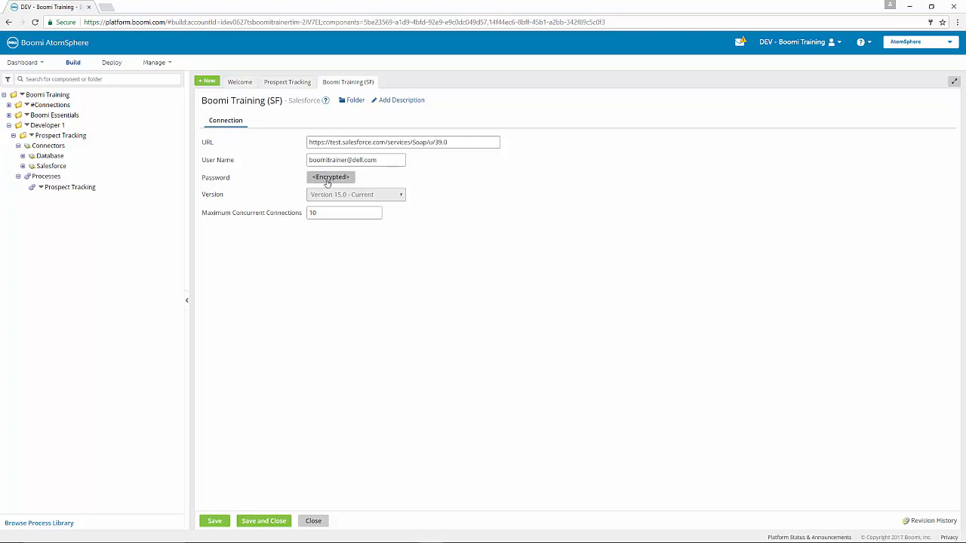
click(313, 520)
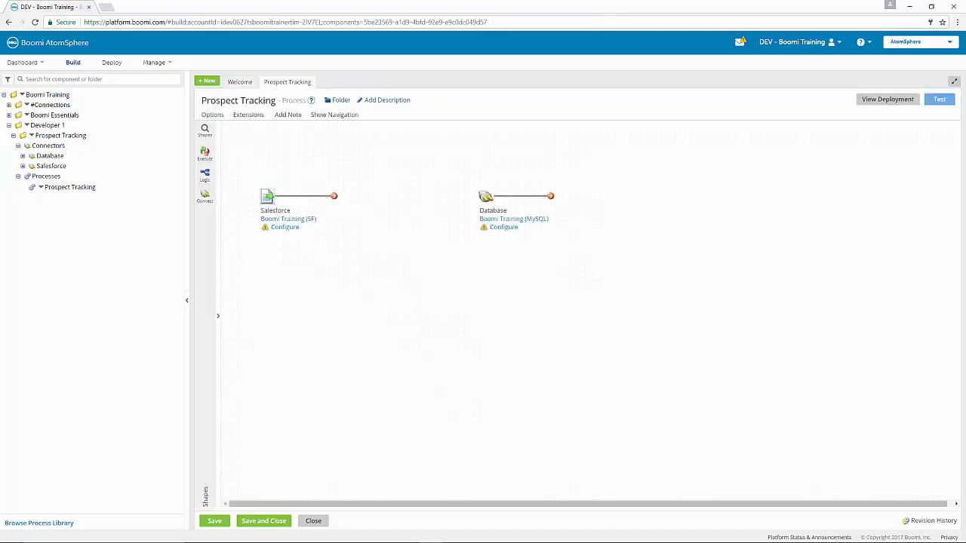